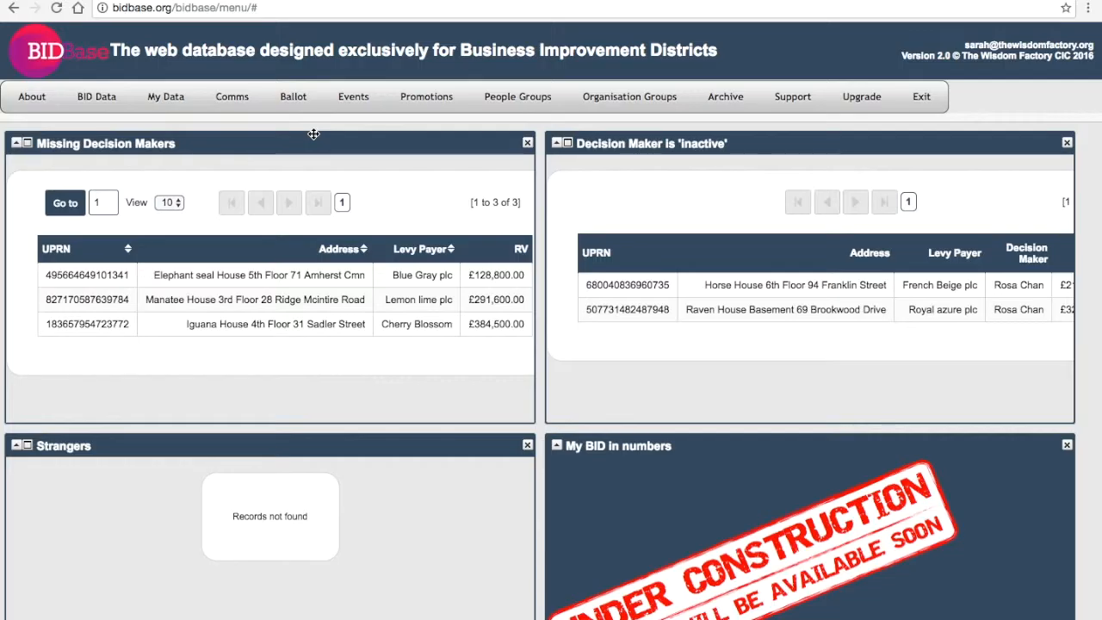
# - Show the My Data menu with its addresses, people, organisations and hereditaments options
pyautogui.moveTo(183, 107)
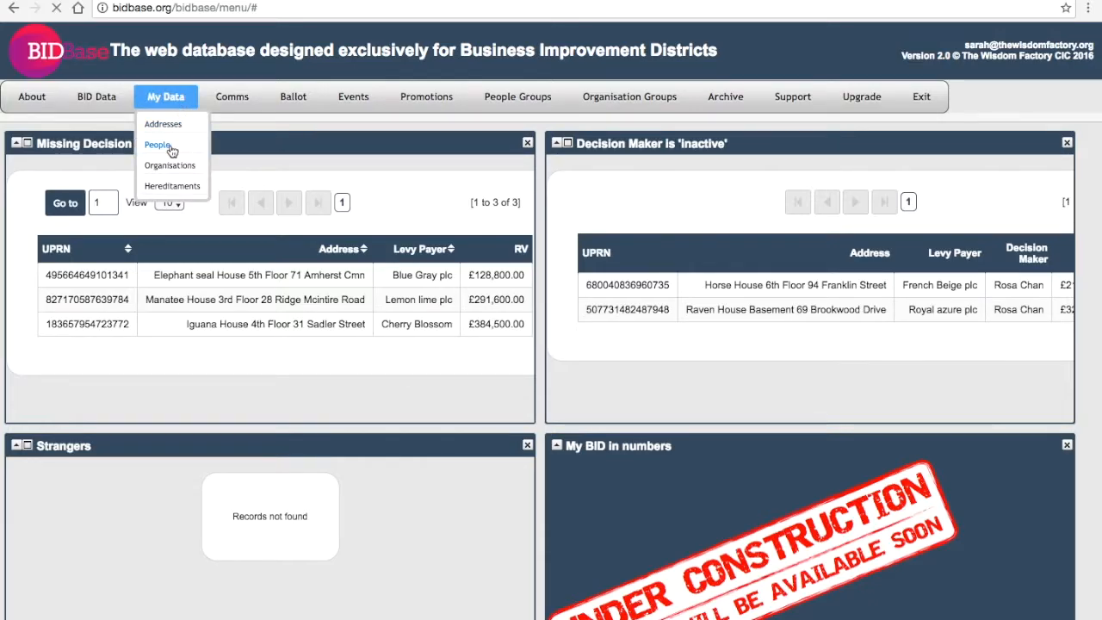
# - Filter the People list with a Dynamic Search First Name condition for a sample first name
pyautogui.click(168, 147)
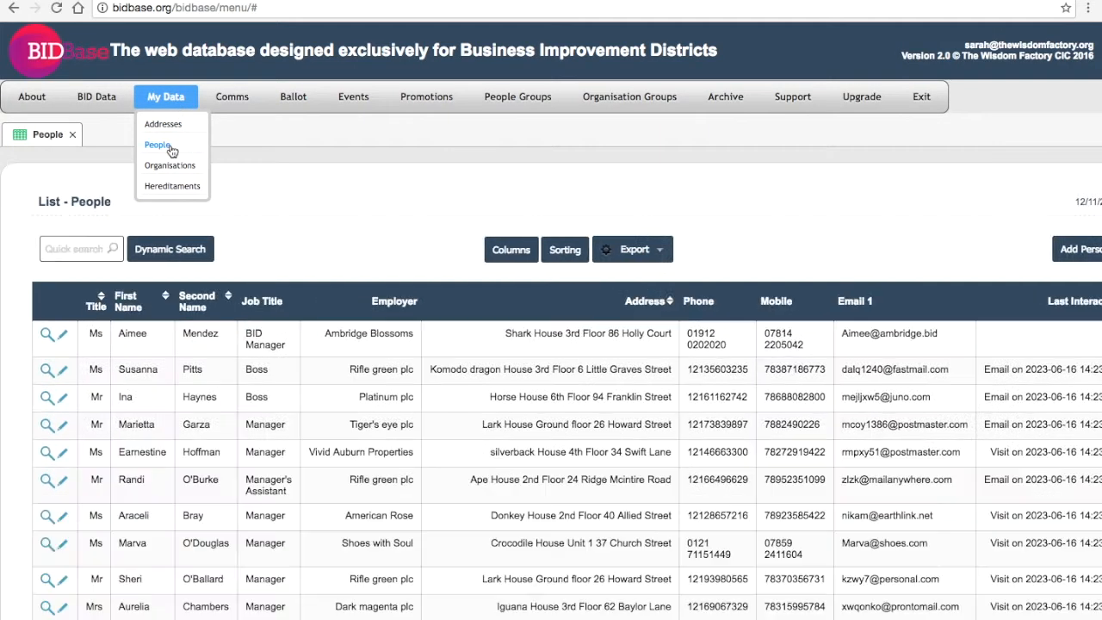
pyautogui.click(178, 247)
pyautogui.click(77, 328)
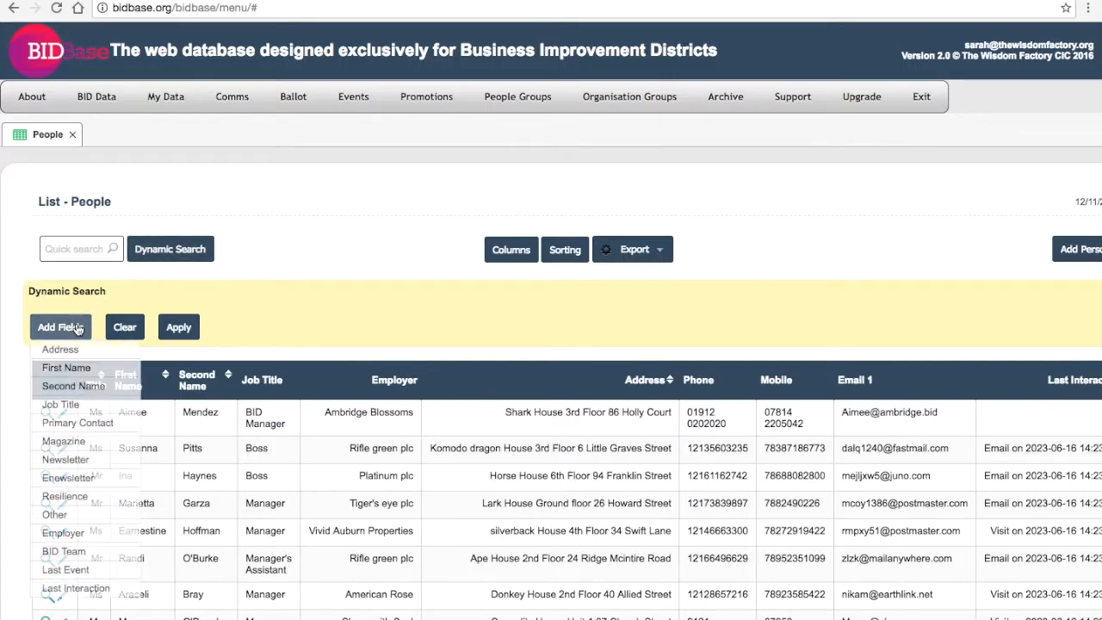
pyautogui.click(75, 368)
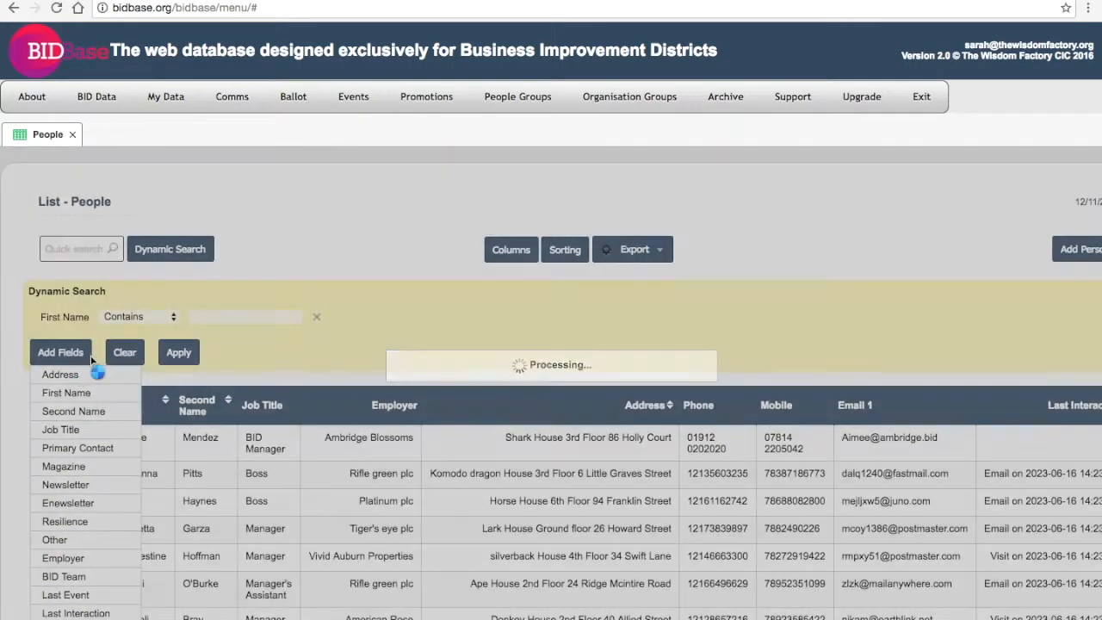
pyautogui.click(213, 316)
pyautogui.write('V')
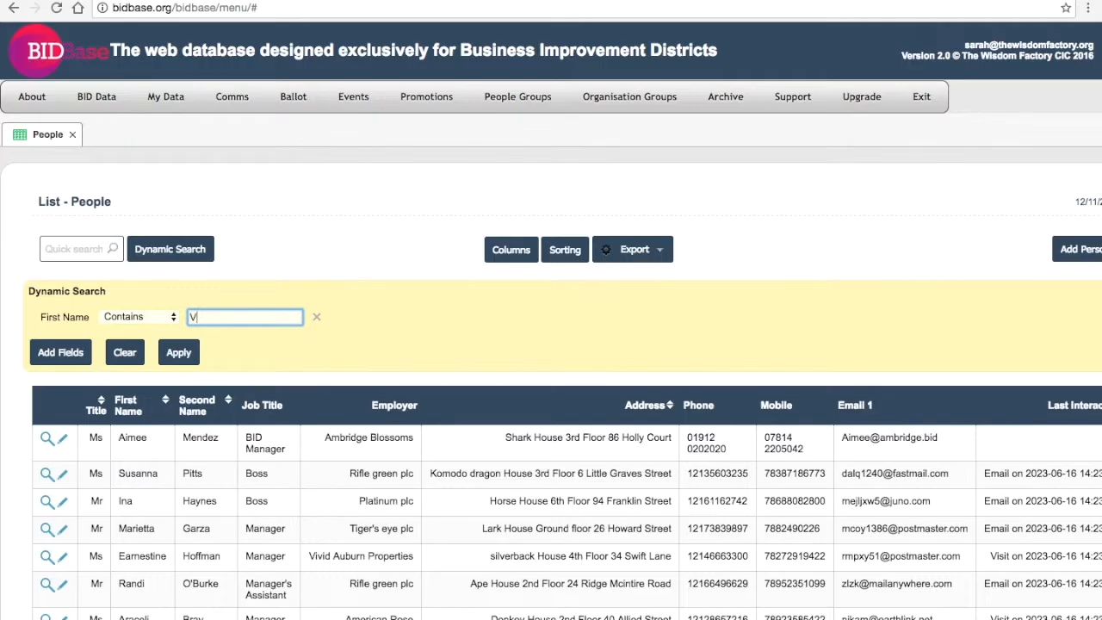
pyautogui.write('eronica')
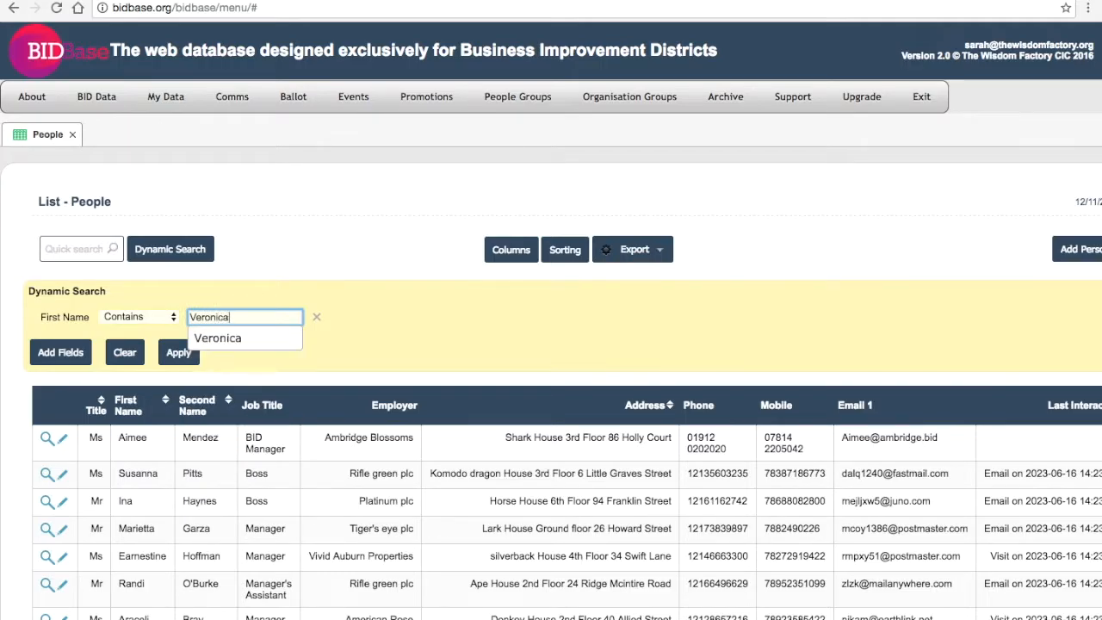
pyautogui.scroll(-3, 198, 273)
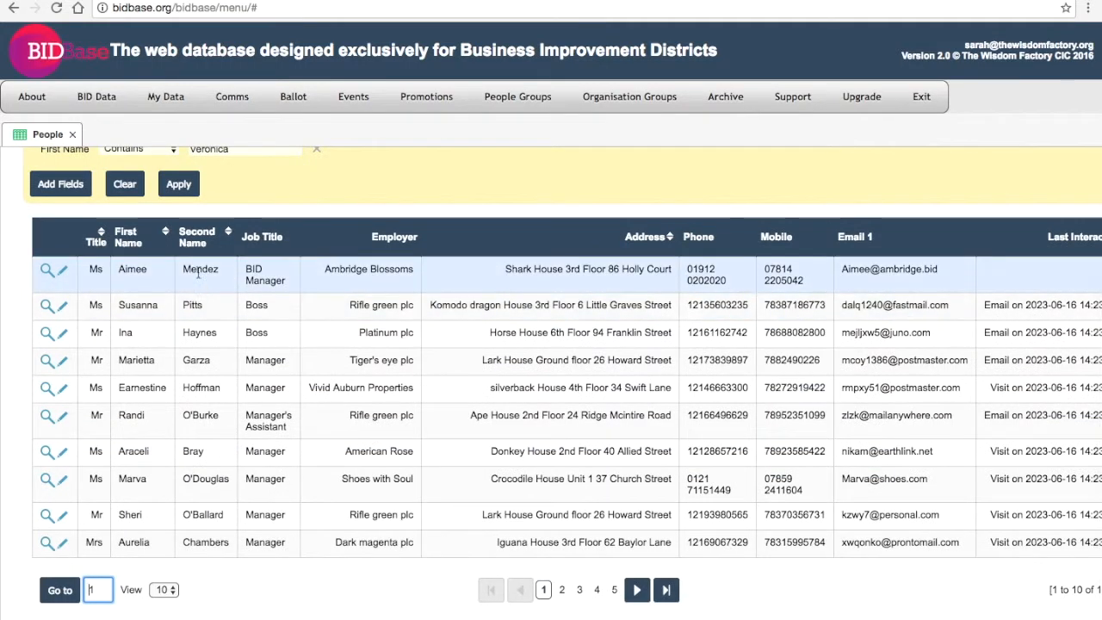
pyautogui.click(178, 183)
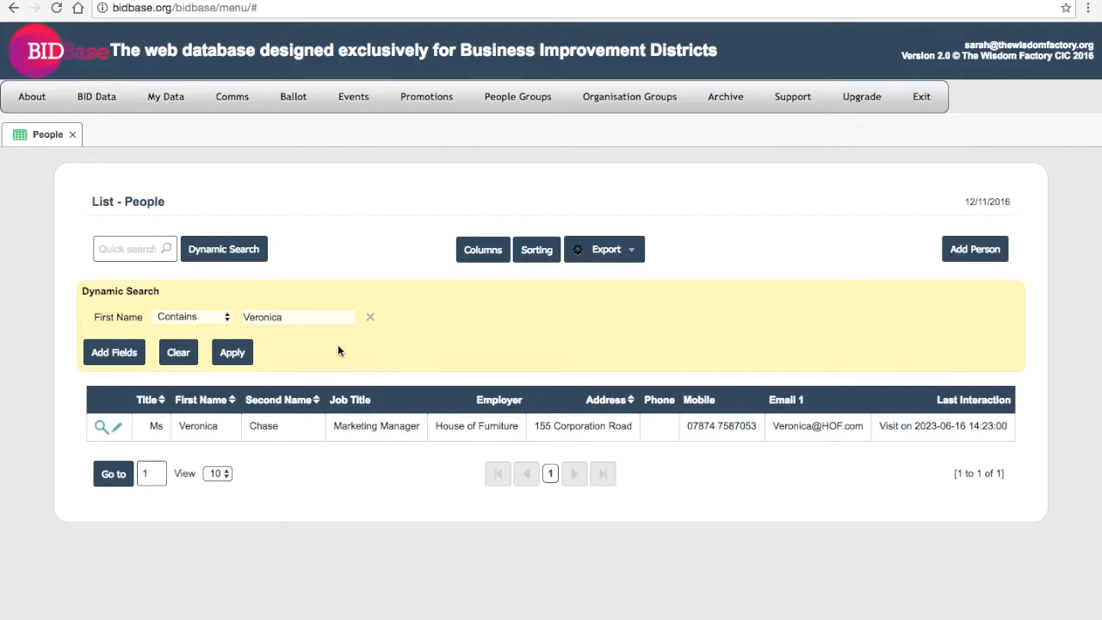
# - Search People by the new contact's first name, find one other match, then clear the filter
pyautogui.click(180, 352)
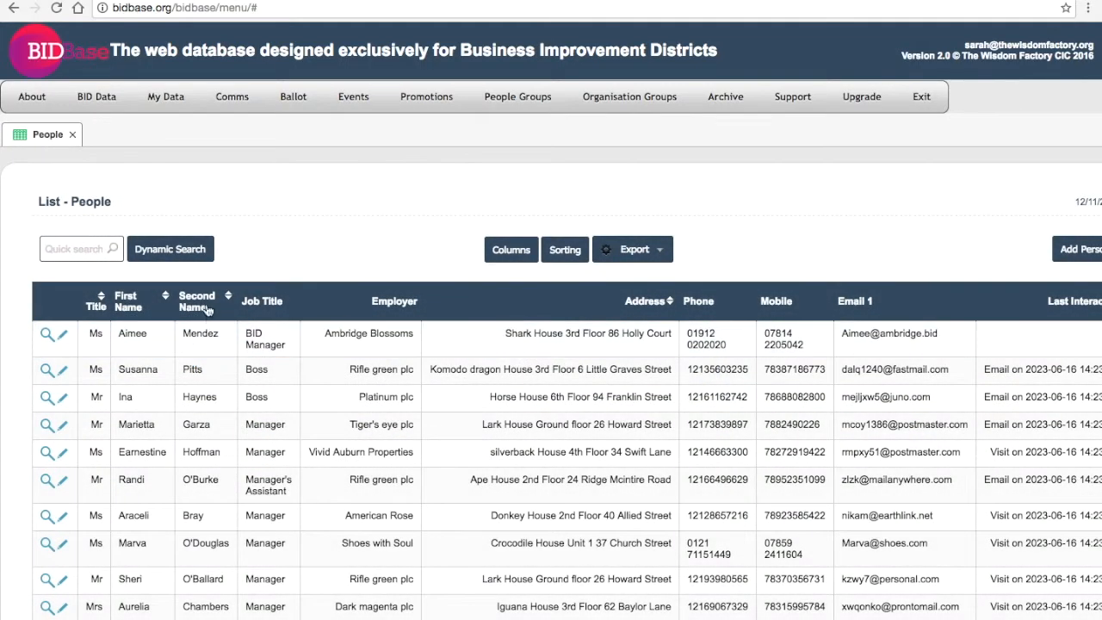
pyautogui.click(182, 253)
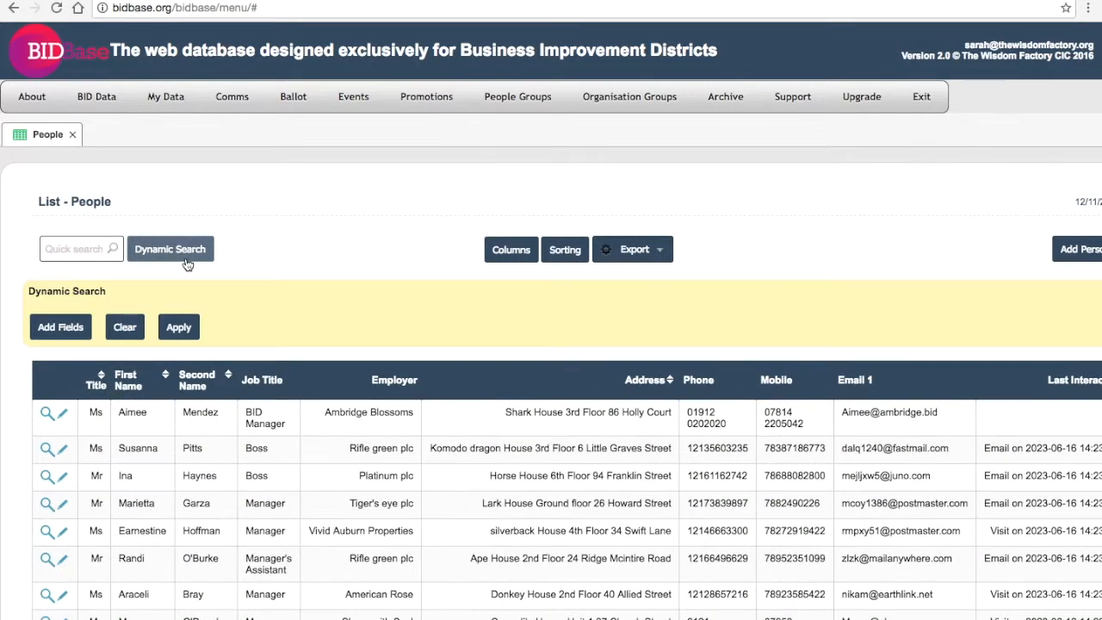
pyautogui.click(68, 332)
pyautogui.click(61, 366)
pyautogui.click(189, 317)
pyautogui.write('Jon')
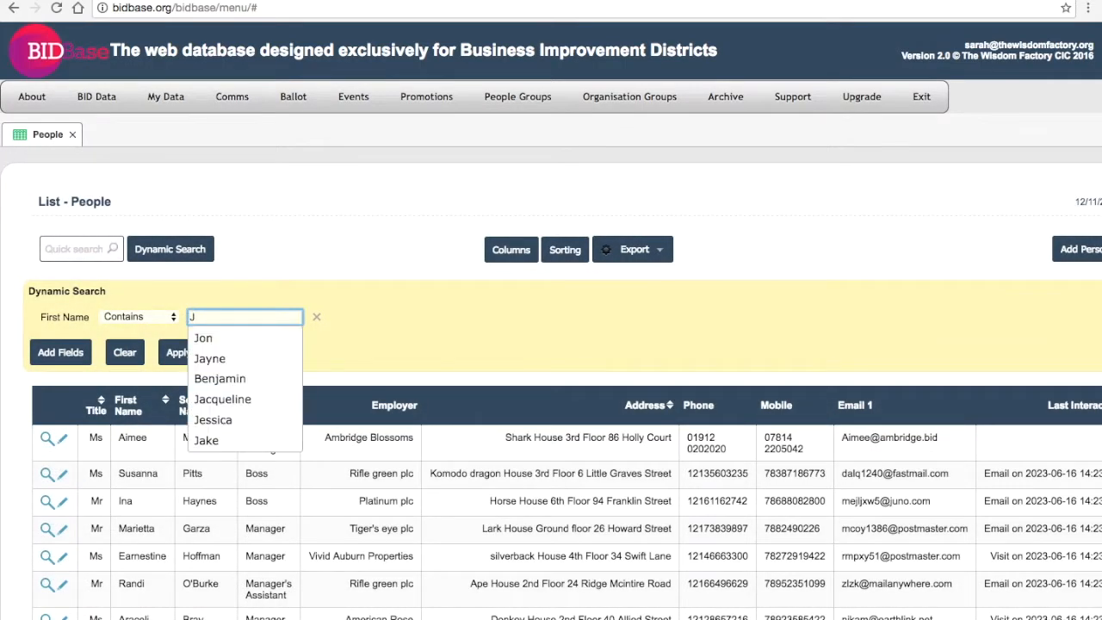
pyautogui.click(171, 350)
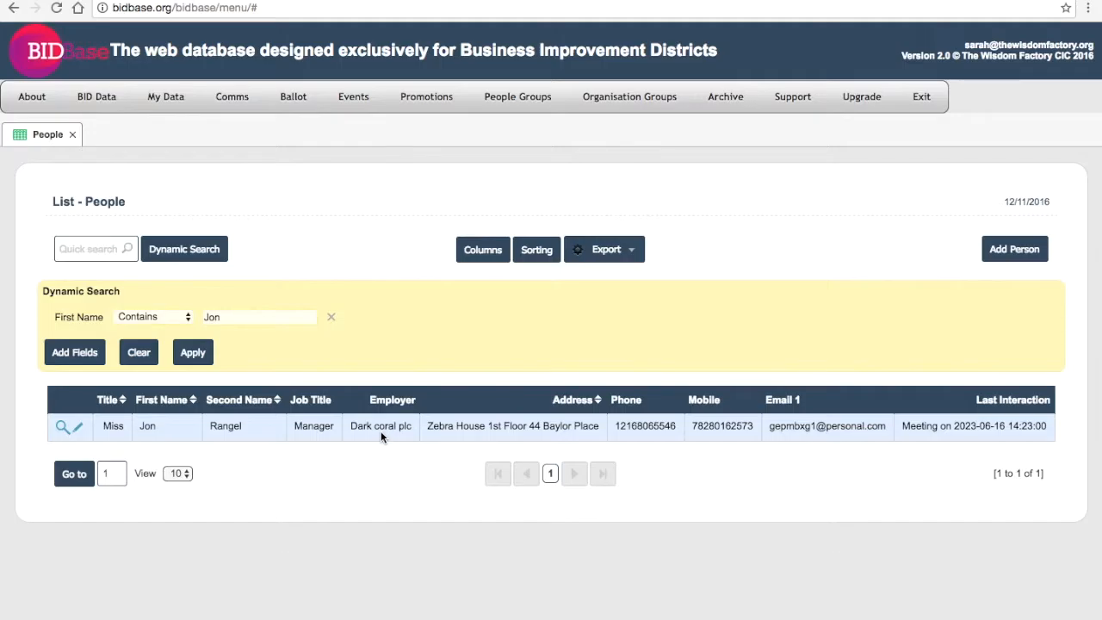
pyautogui.click(141, 352)
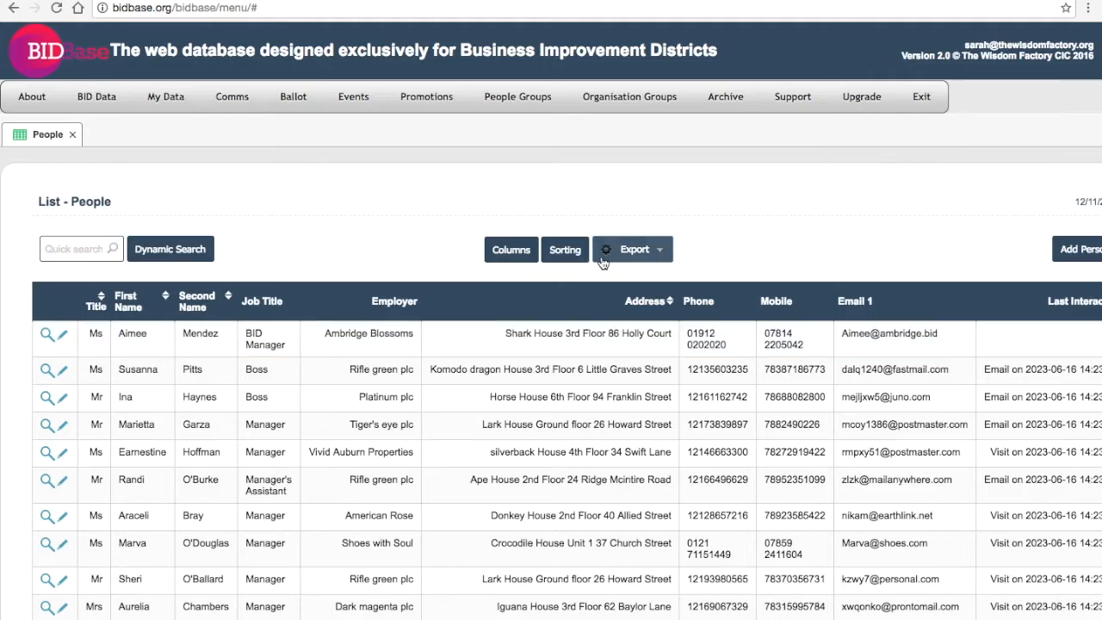
# - Start a new person record and set its Title to Mr
pyautogui.click(1082, 249)
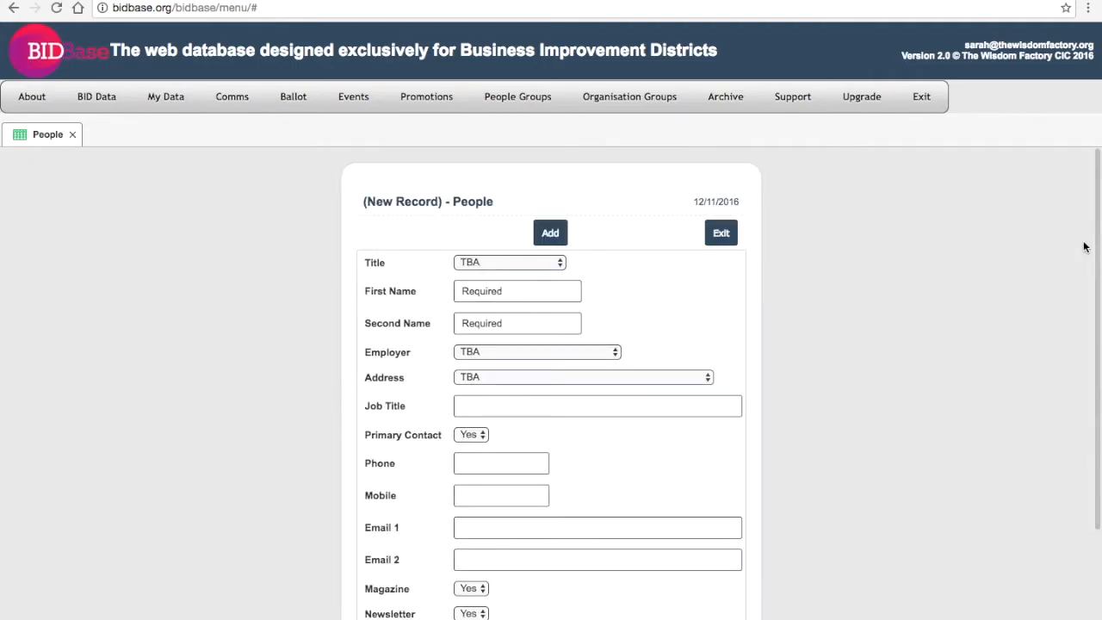
pyautogui.scroll(-2, 723, 368)
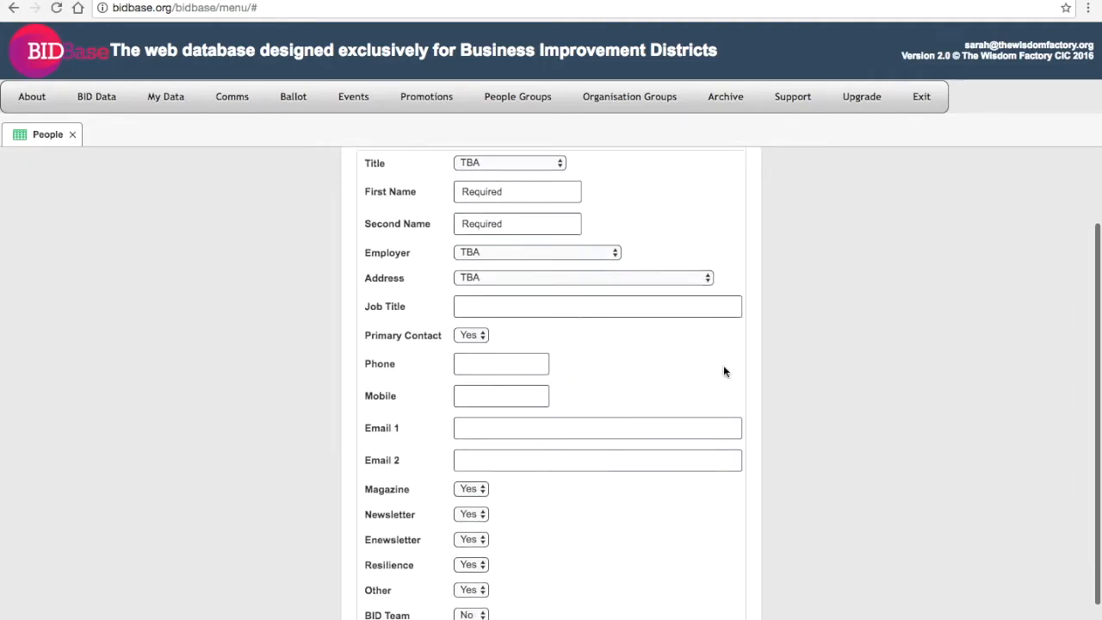
pyautogui.scroll(1, 723, 371)
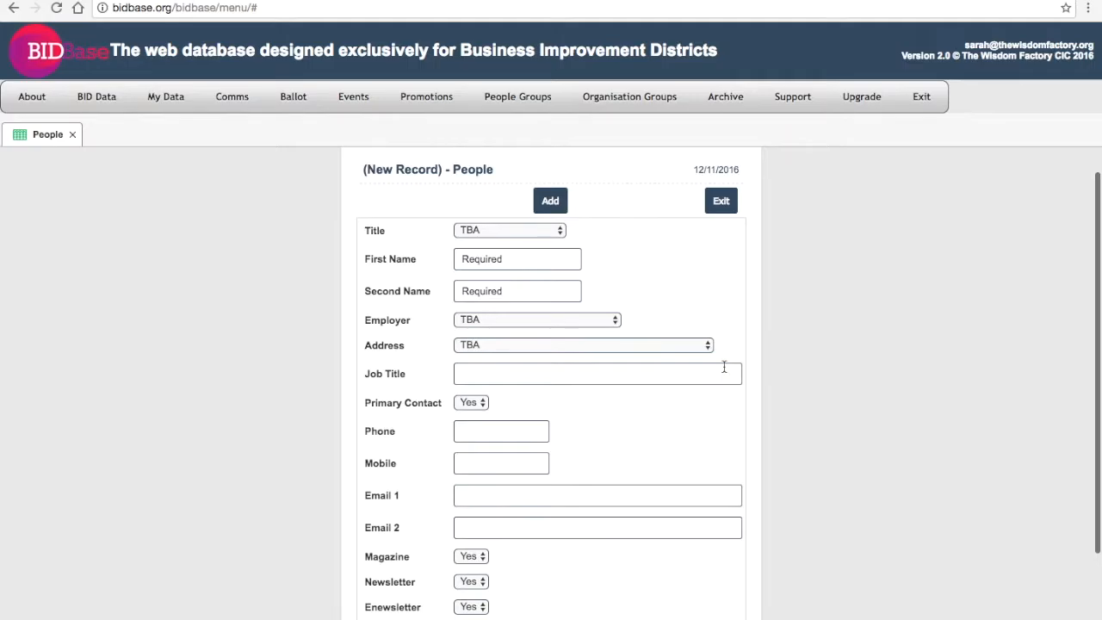
pyautogui.click(536, 231)
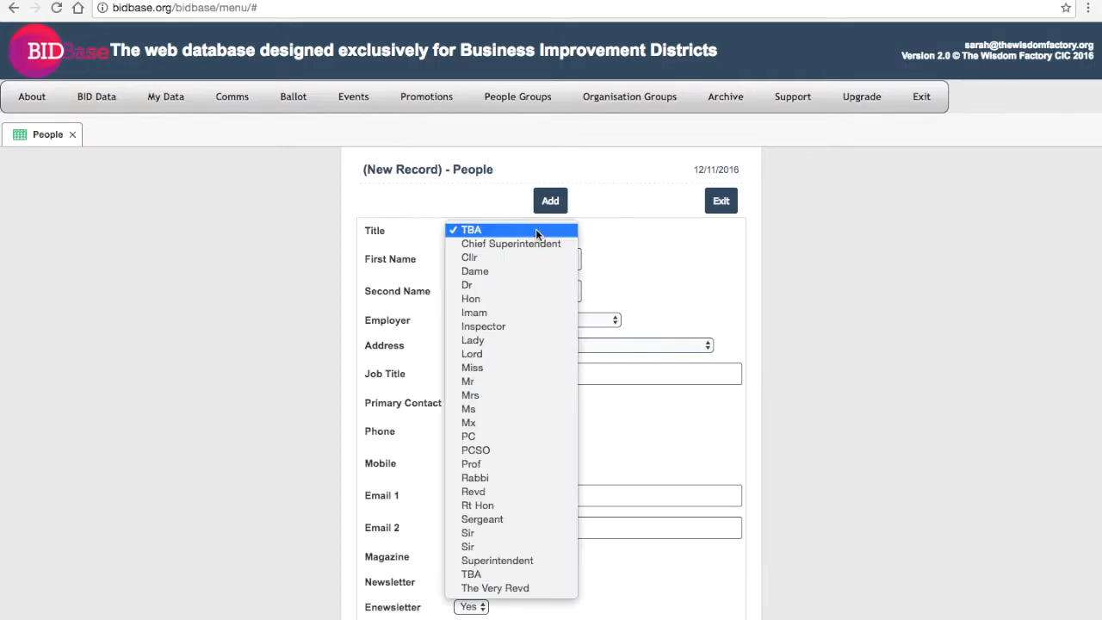
pyautogui.press('m')
pyautogui.press('r')
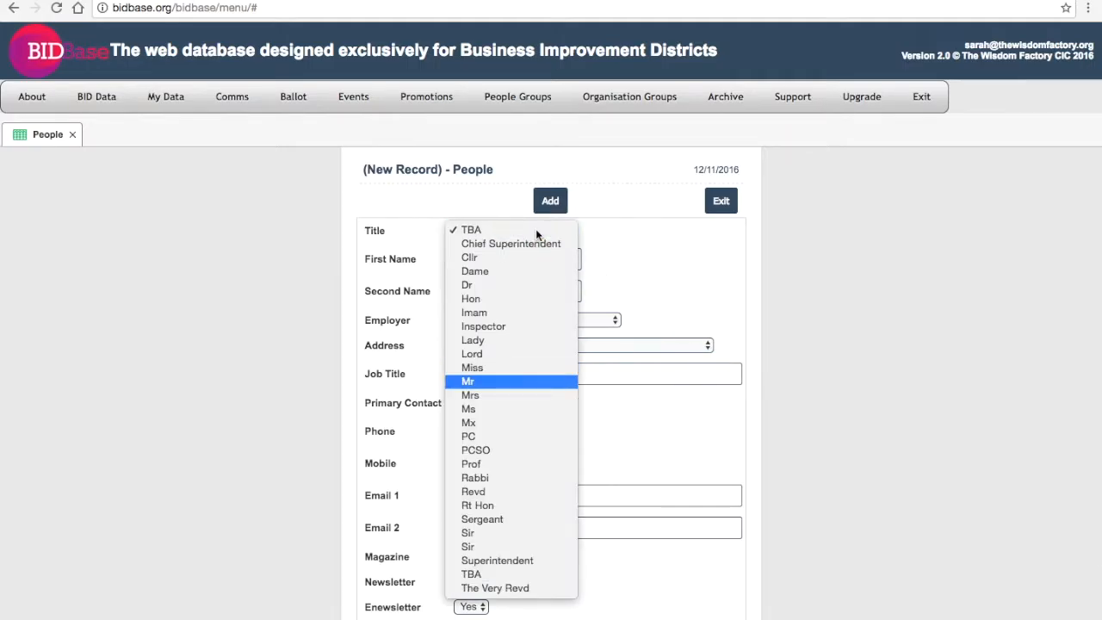
pyautogui.press('Return')
# - Enter the new contact's first name and second name
pyautogui.click(536, 249)
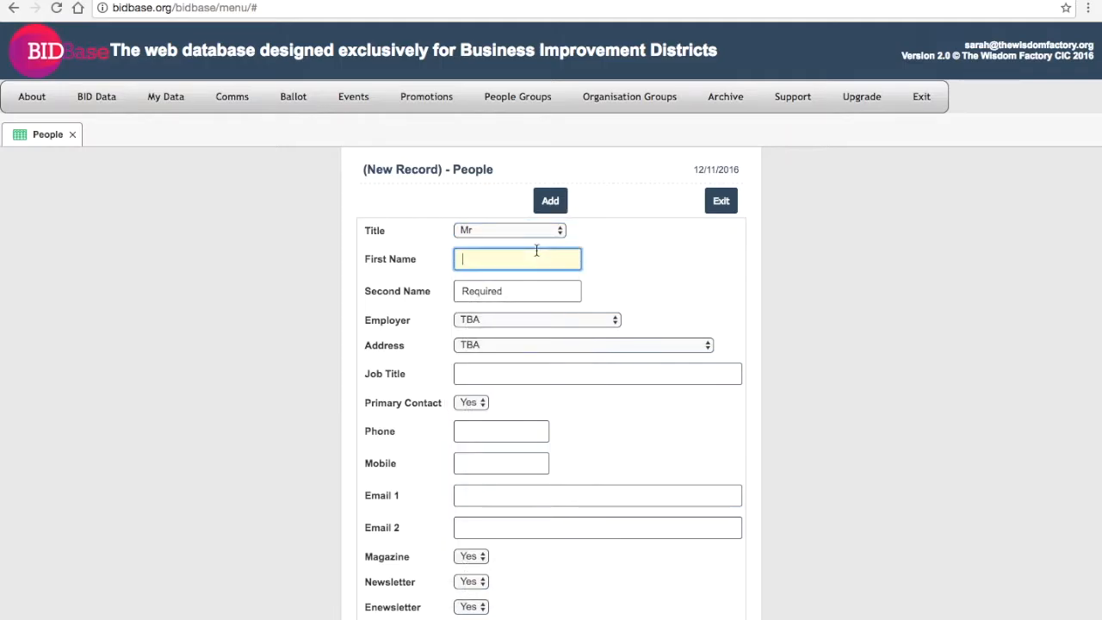
pyautogui.press('Tab')
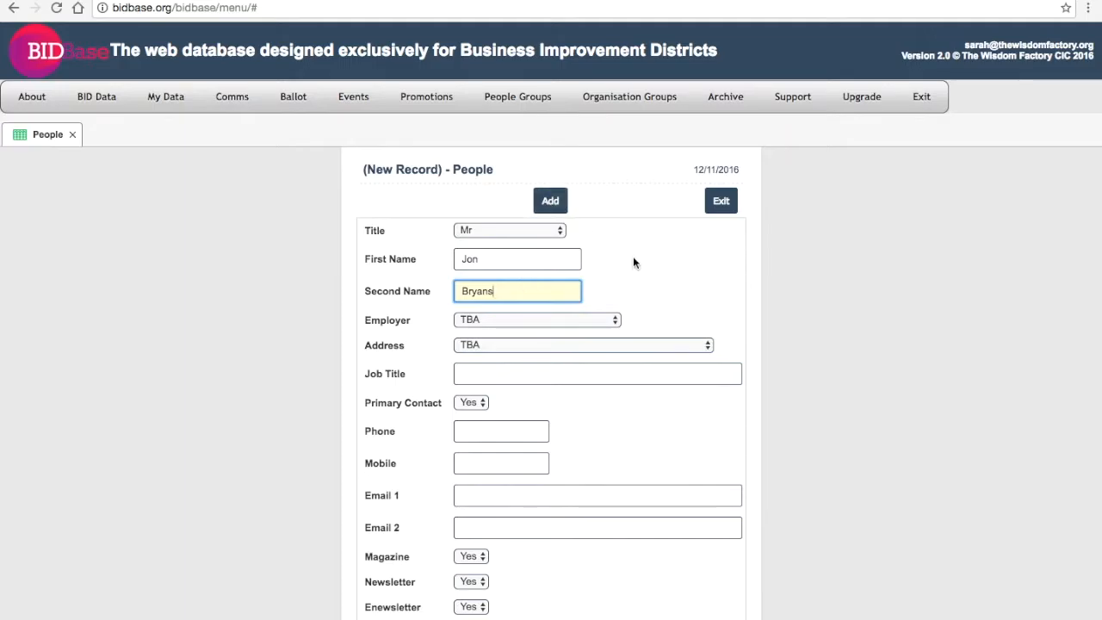
pyautogui.scroll(-1, 633, 261)
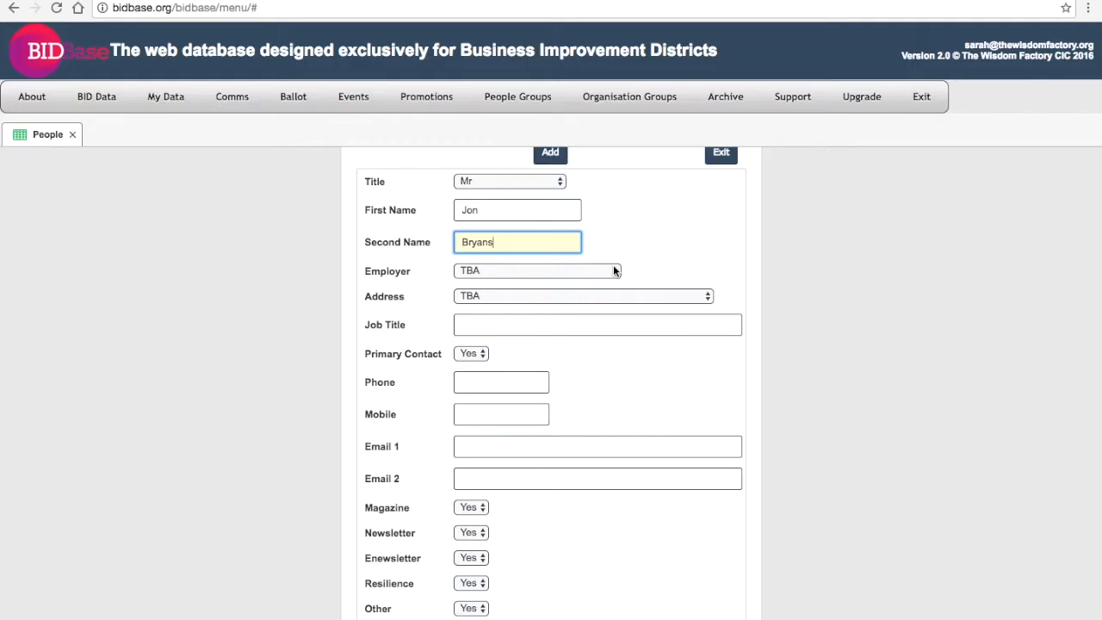
# - Set Employer to House of Furniture Plc and choose the company's business address
pyautogui.click(612, 270)
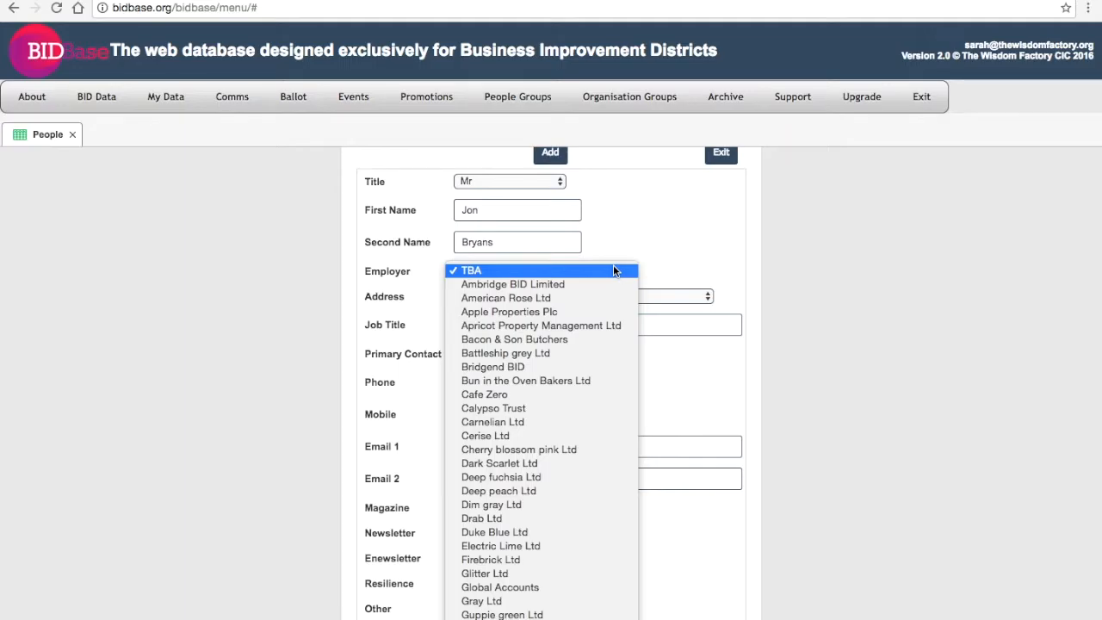
pyautogui.scroll(-1, 613, 270)
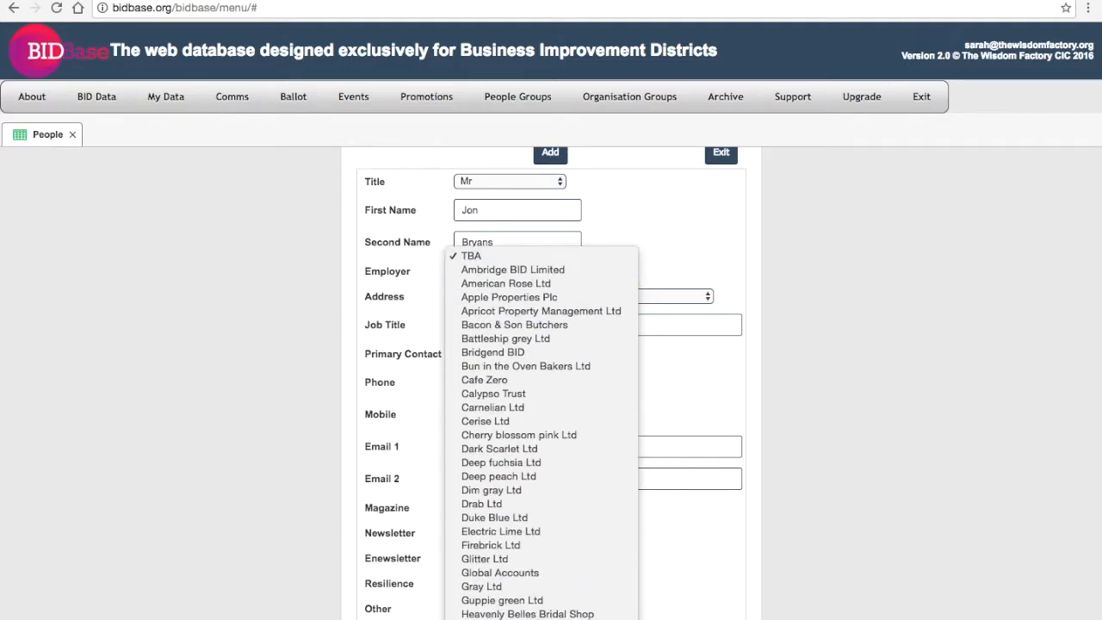
pyautogui.click(585, 619)
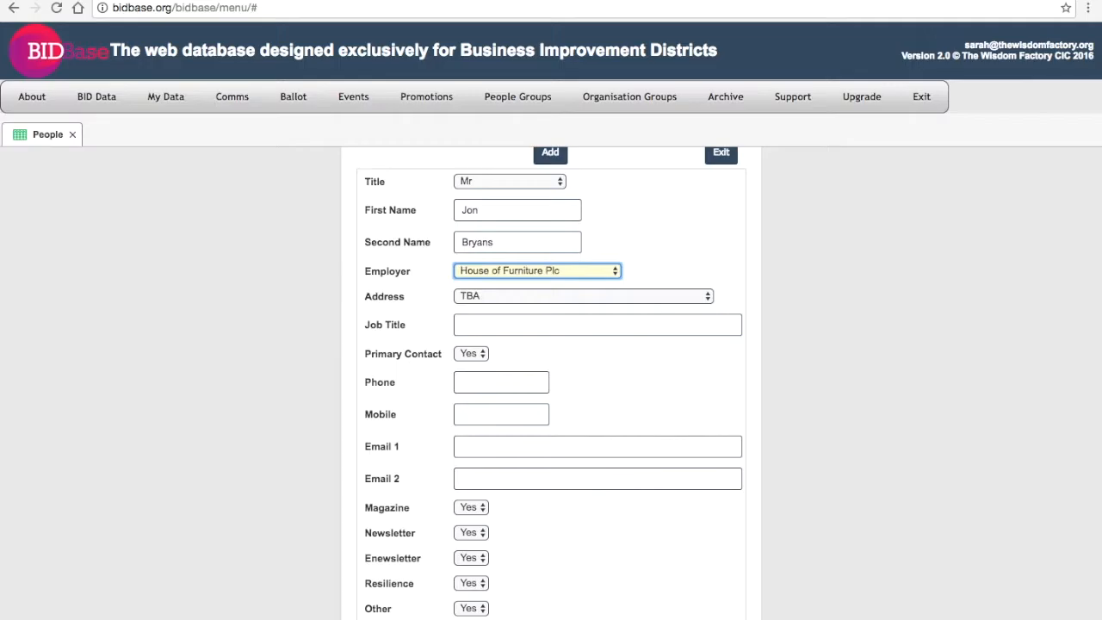
pyautogui.click(559, 296)
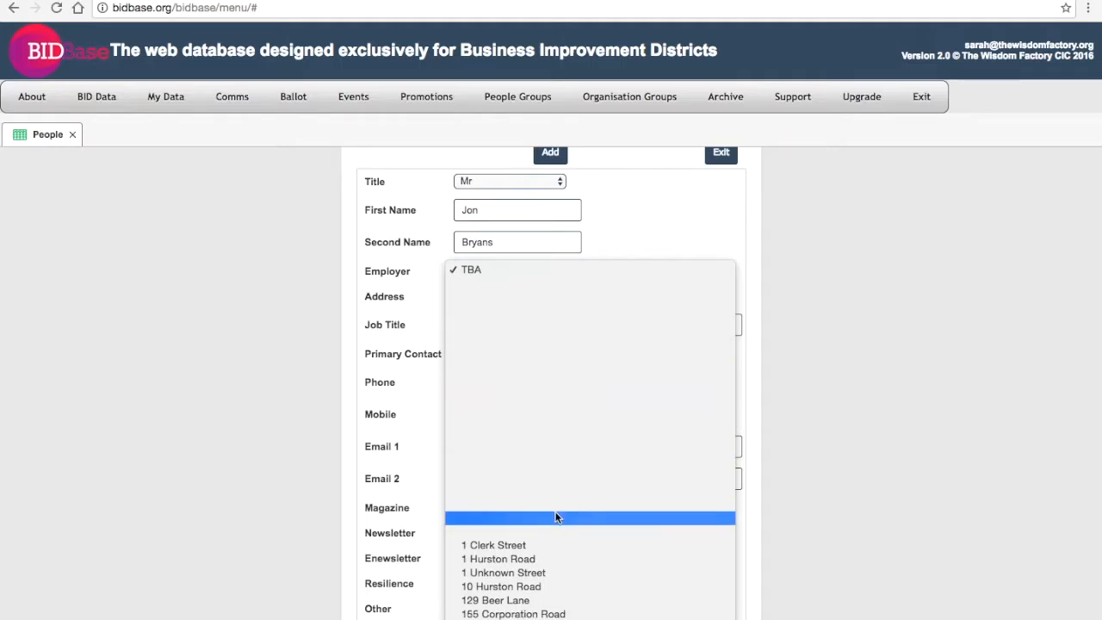
pyautogui.click(569, 616)
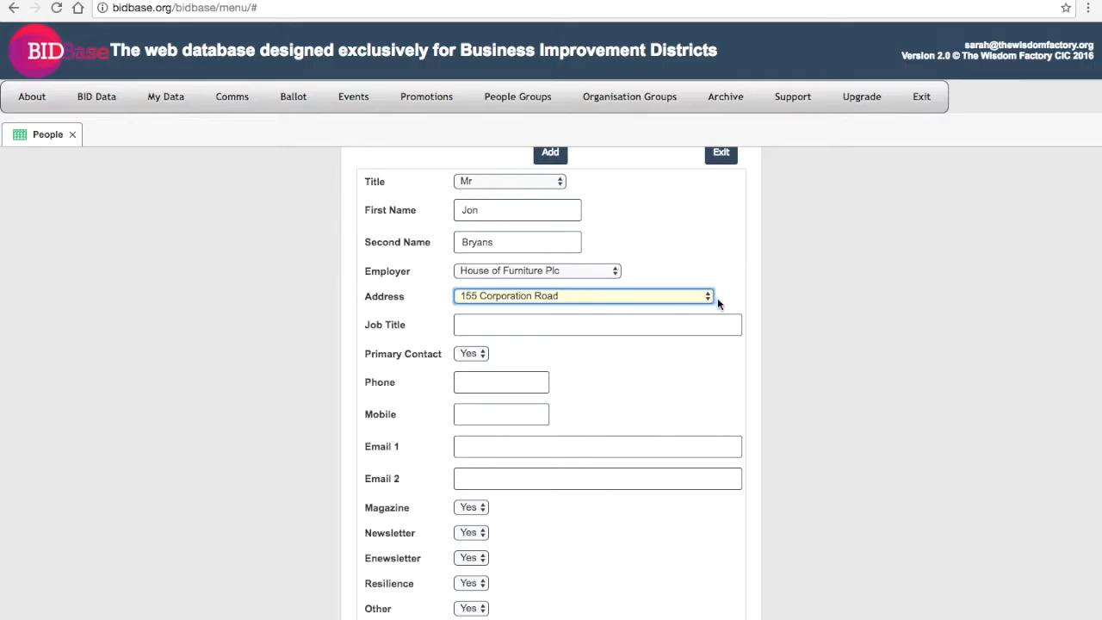
pyautogui.click(649, 325)
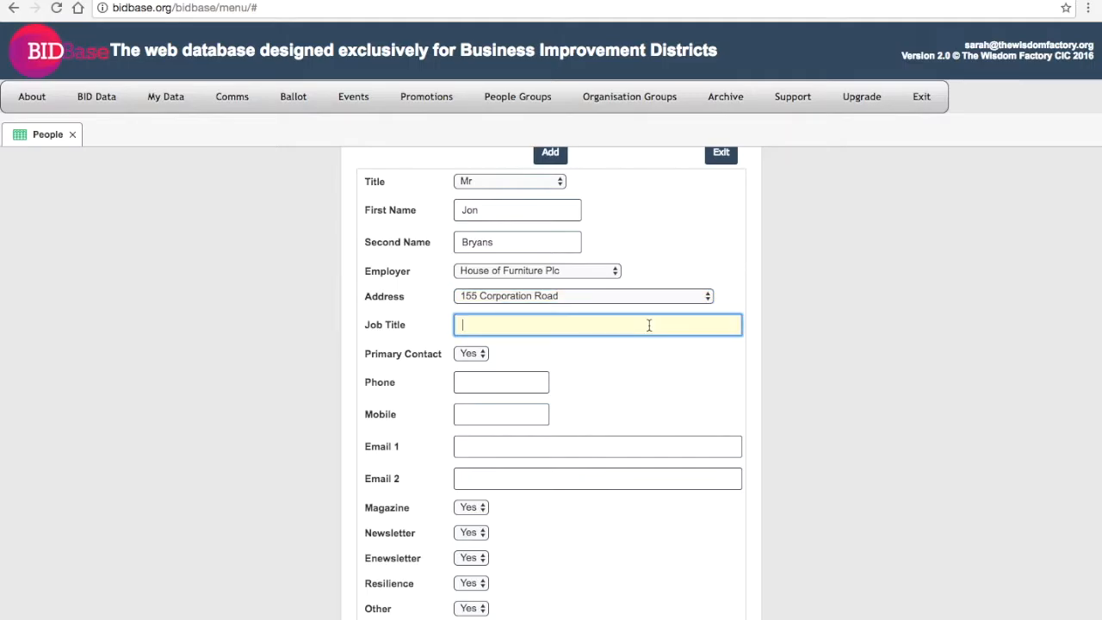
# - Enter job title Buying Assistant, set Primary Contact to No, and fill in the contact's e-mail in Email 1
pyautogui.write('Buying Assistant')
pyautogui.click(482, 353)
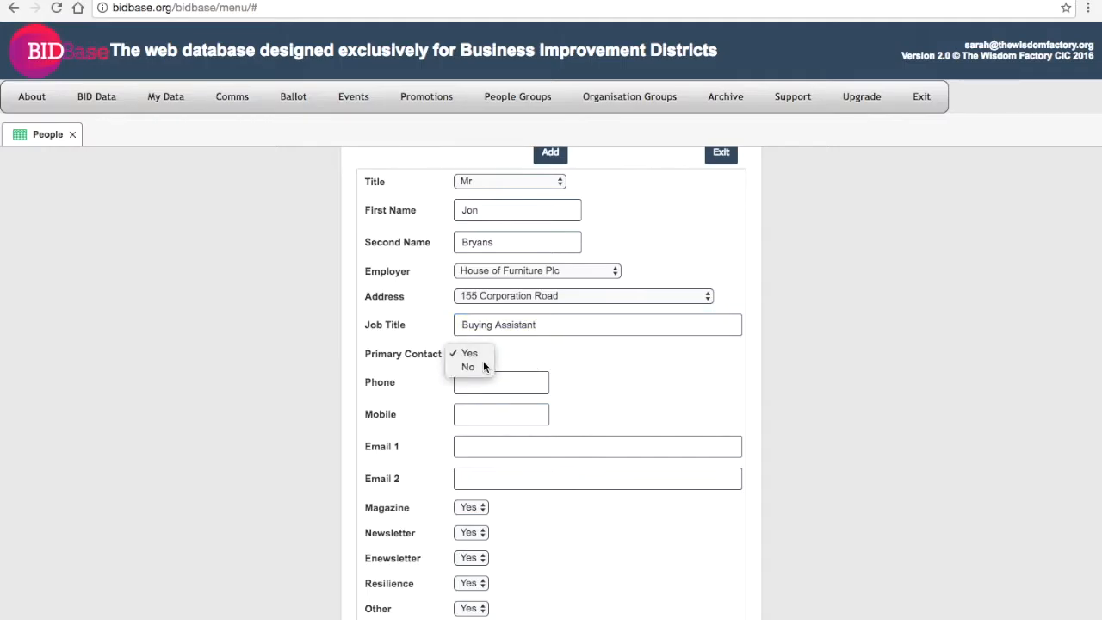
pyautogui.click(470, 367)
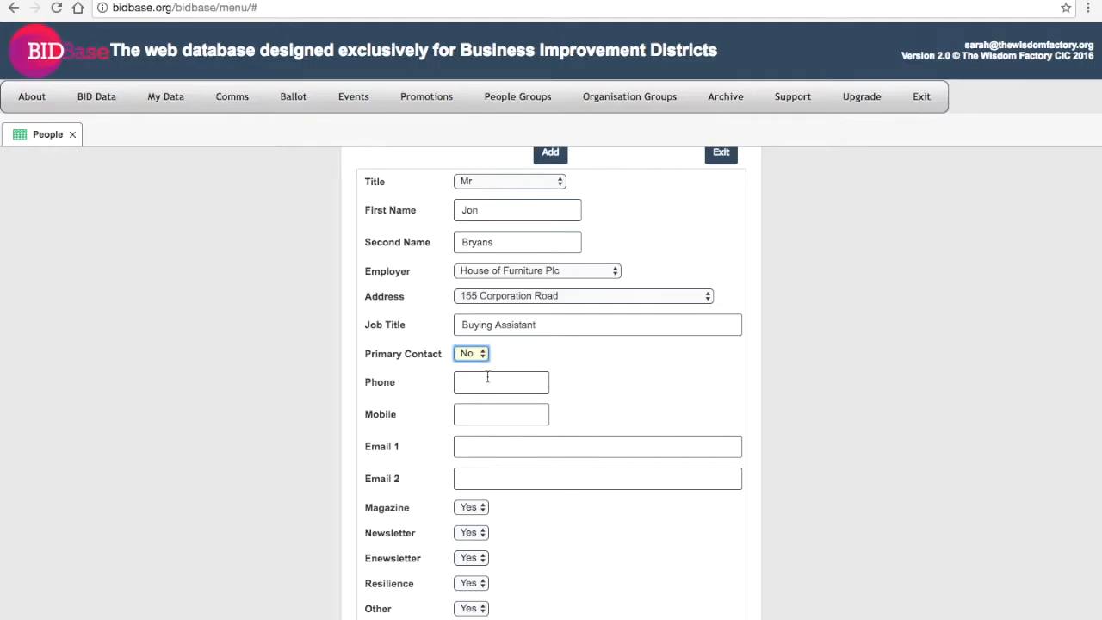
pyautogui.click(489, 381)
pyautogui.press('Tab')
pyautogui.press('Tab')
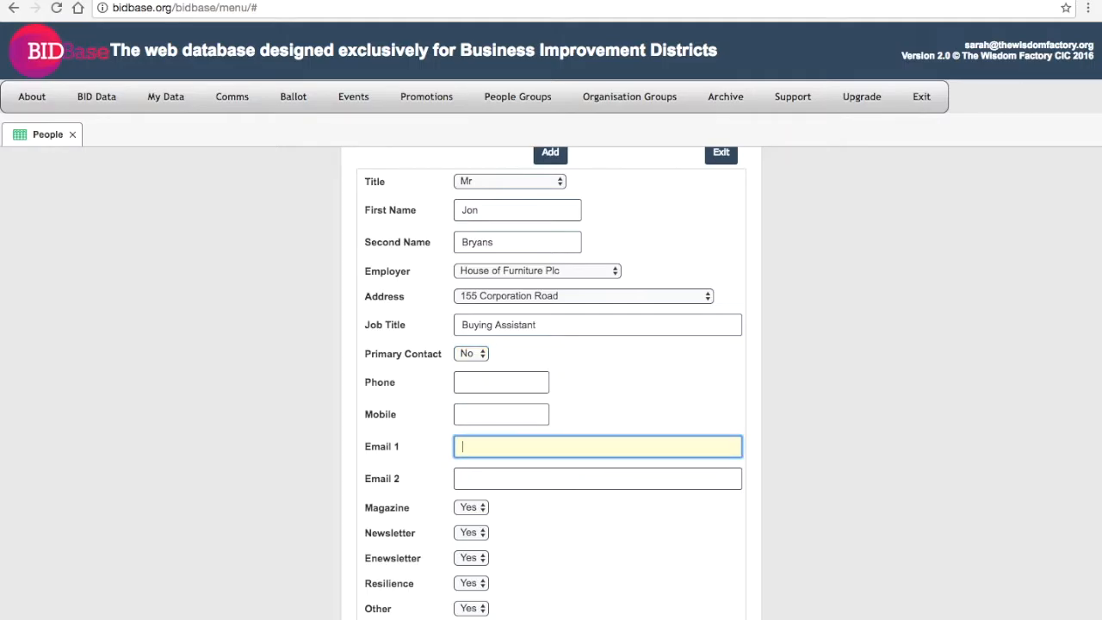
pyautogui.scroll(-2, 455, 363)
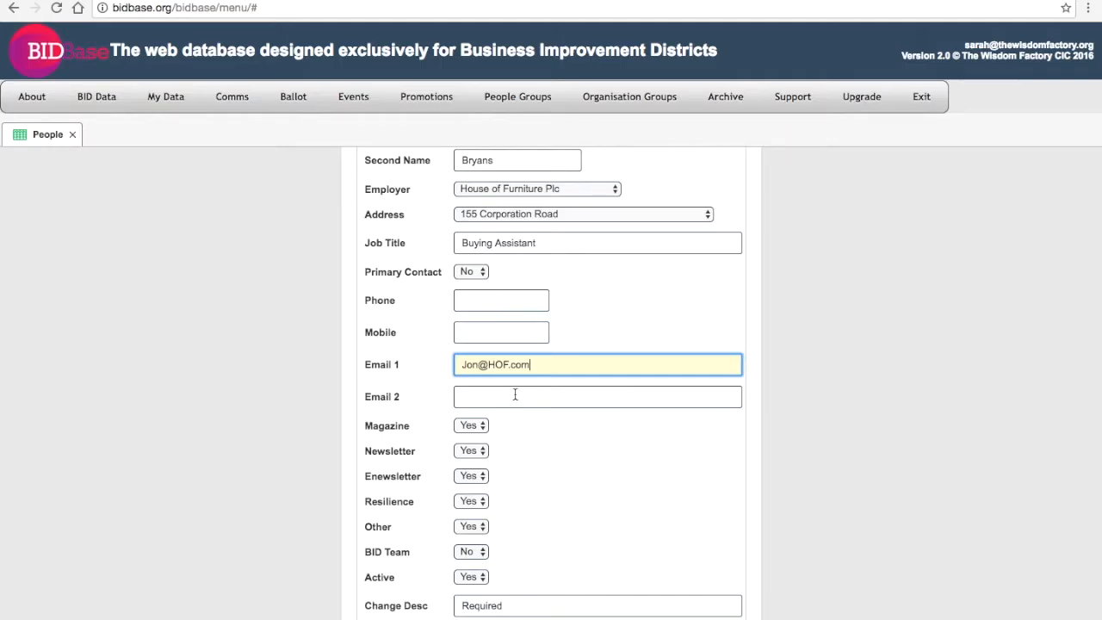
pyautogui.scroll(2, 512, 370)
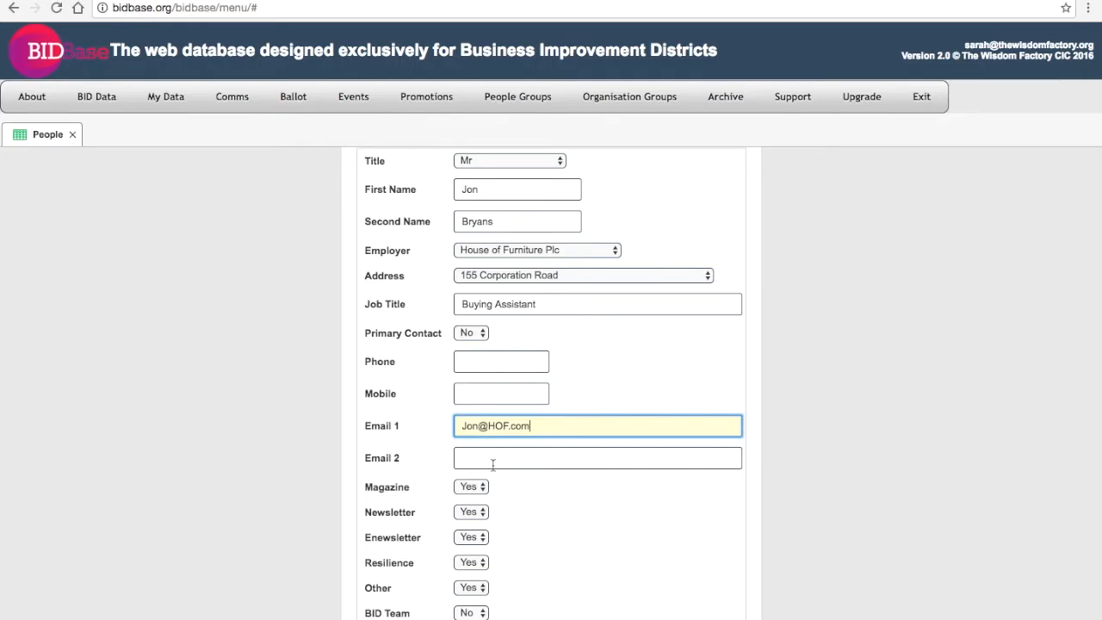
pyautogui.scroll(-1, 492, 464)
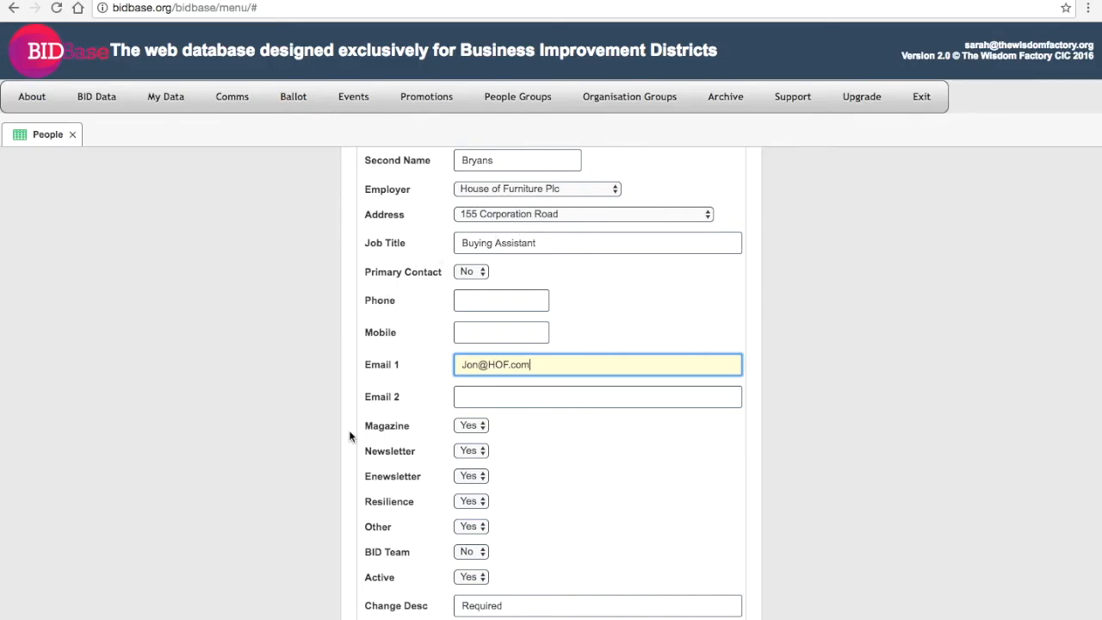
# - Set the record's Resilience dropdown to No and return to the top of the form
pyautogui.click(461, 505)
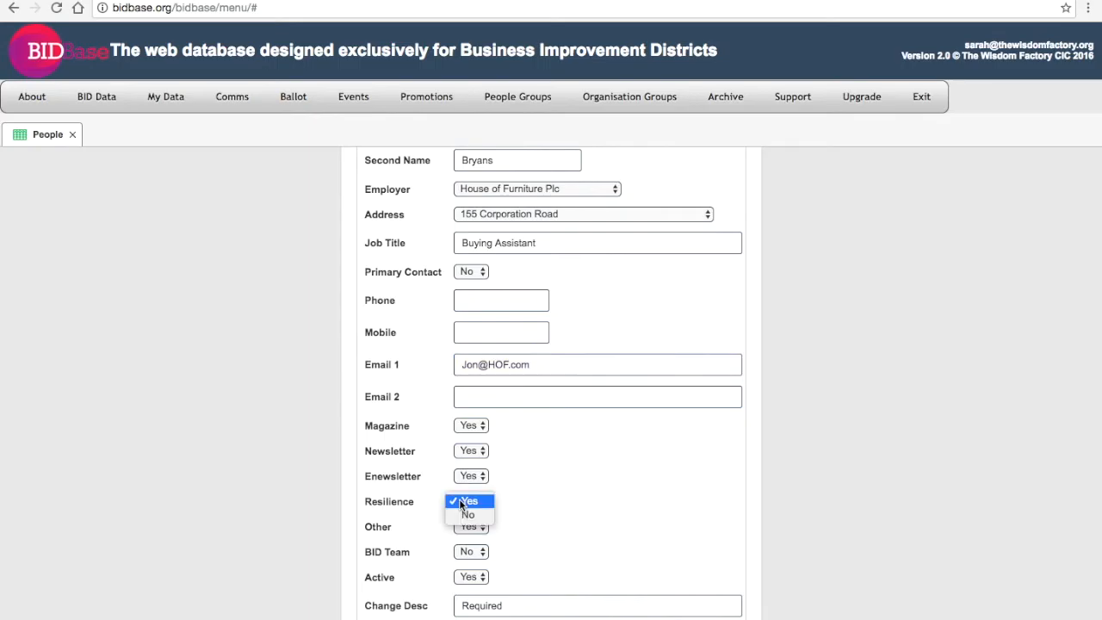
pyautogui.click(461, 512)
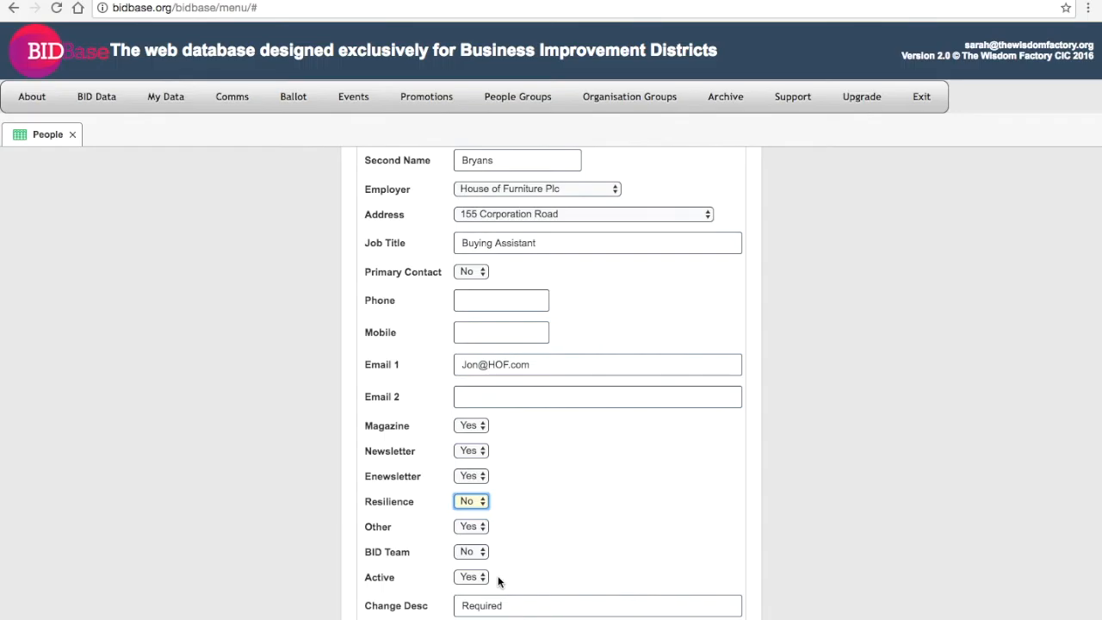
pyautogui.scroll(1, 498, 582)
pyautogui.scroll(-1, 497, 582)
pyautogui.scroll(5, 556, 609)
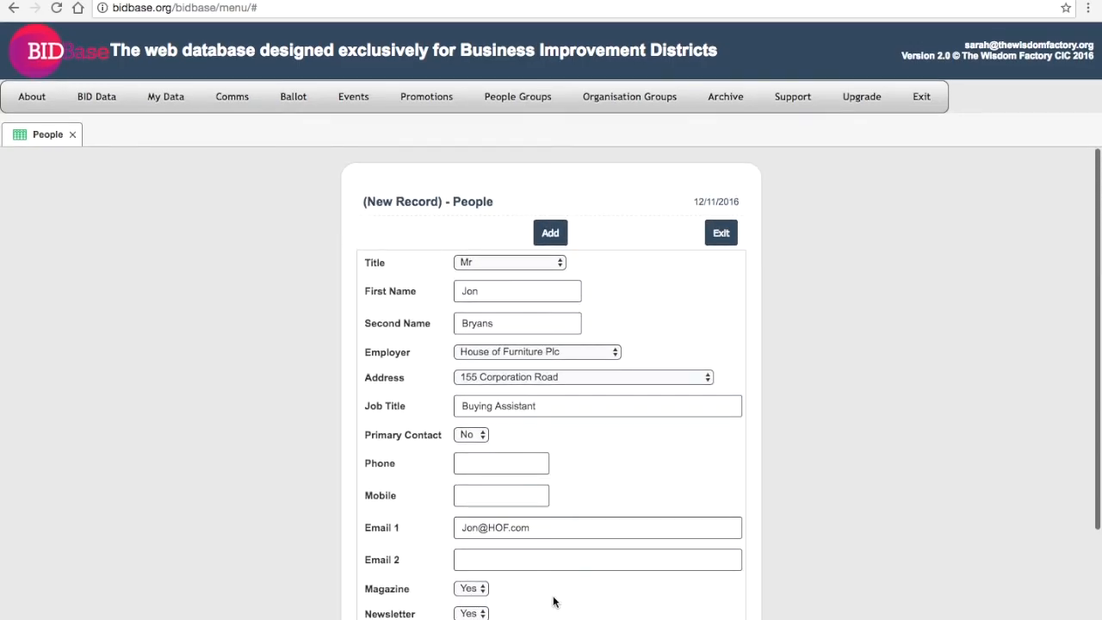
# - Save the person, then open House of Furniture Plc under Organisations to view its employees
pyautogui.click(550, 235)
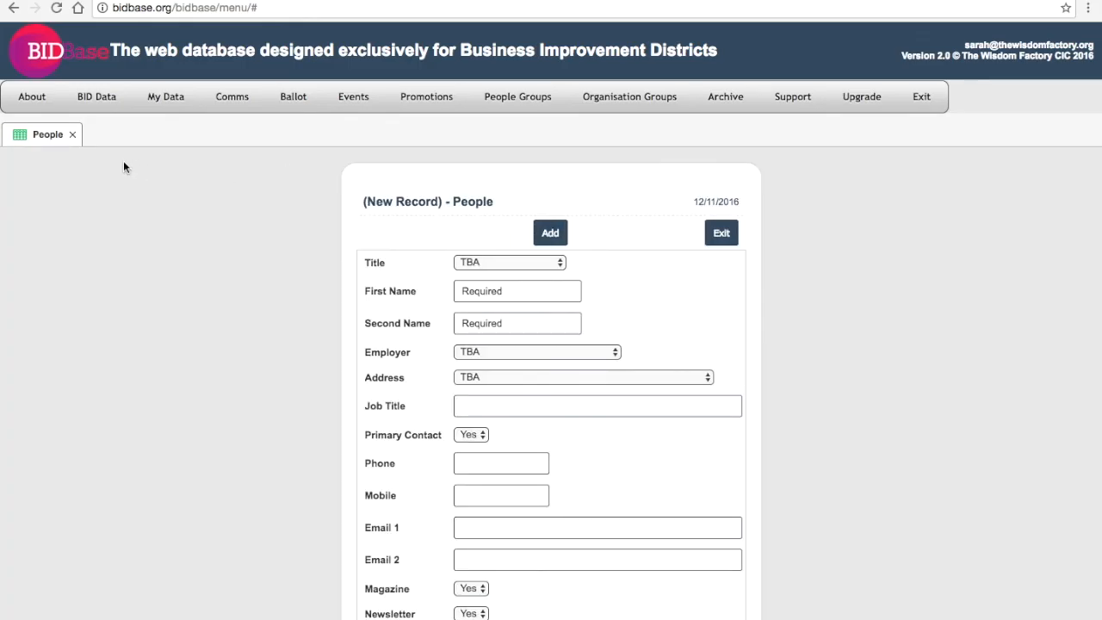
pyautogui.click(72, 134)
pyautogui.click(167, 98)
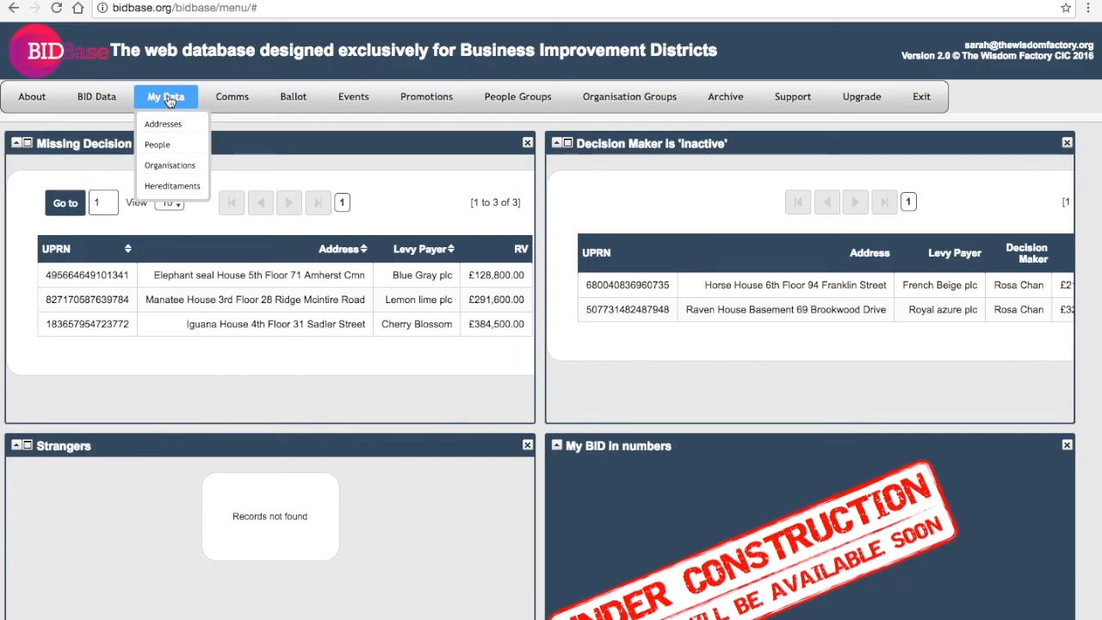
pyautogui.click(176, 166)
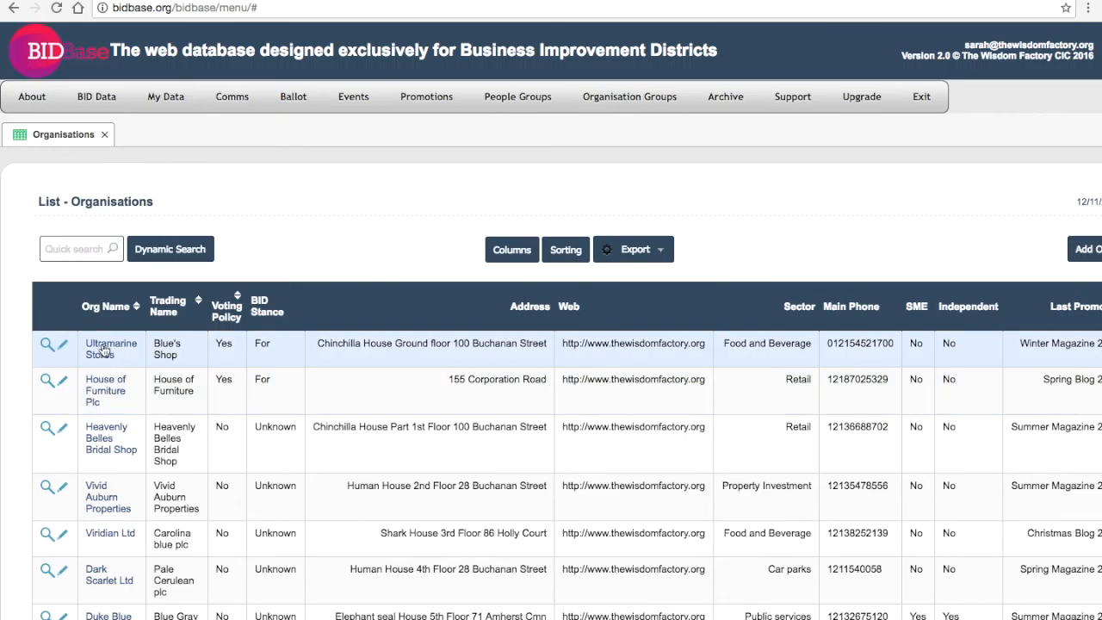
pyautogui.click(103, 390)
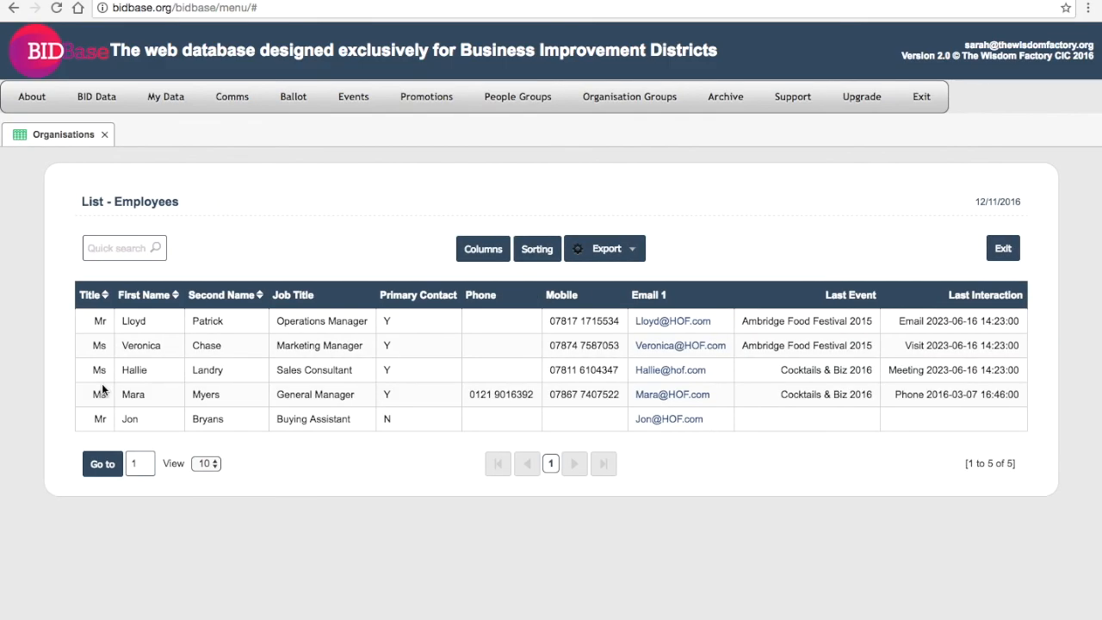